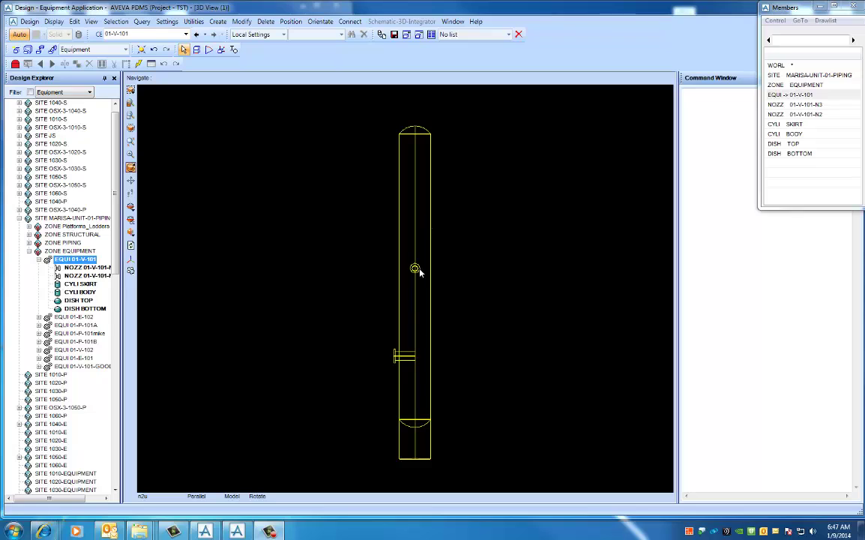
# Mark the origin of vessel 01-V-101 by running PIN1 AT CE.
pyautogui.moveTo(432, 411)
pyautogui.click(696, 479)
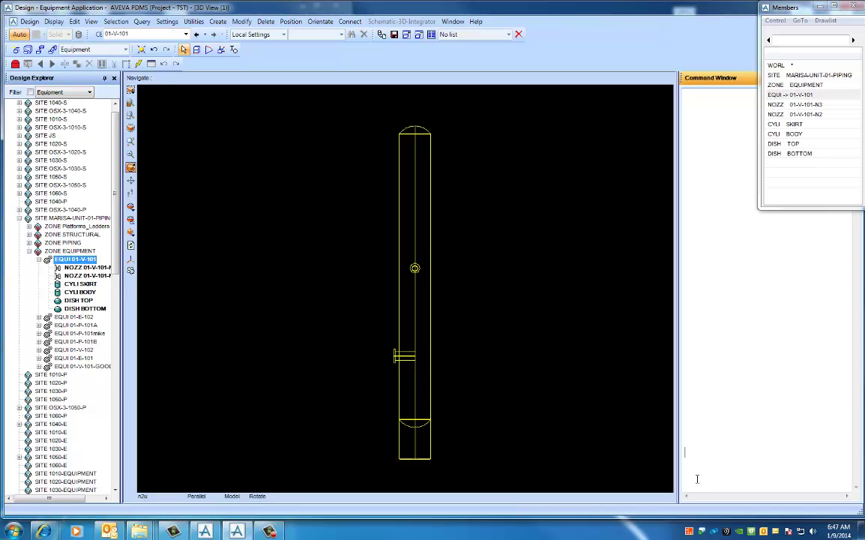
pyautogui.write('PIN1 AT CE')
pyautogui.press('Return')
pyautogui.moveTo(413, 457); pyautogui.dragTo(396, 323, button='middle')
pyautogui.scroll(4, 407, 284)
pyautogui.scroll(4, 418, 282)
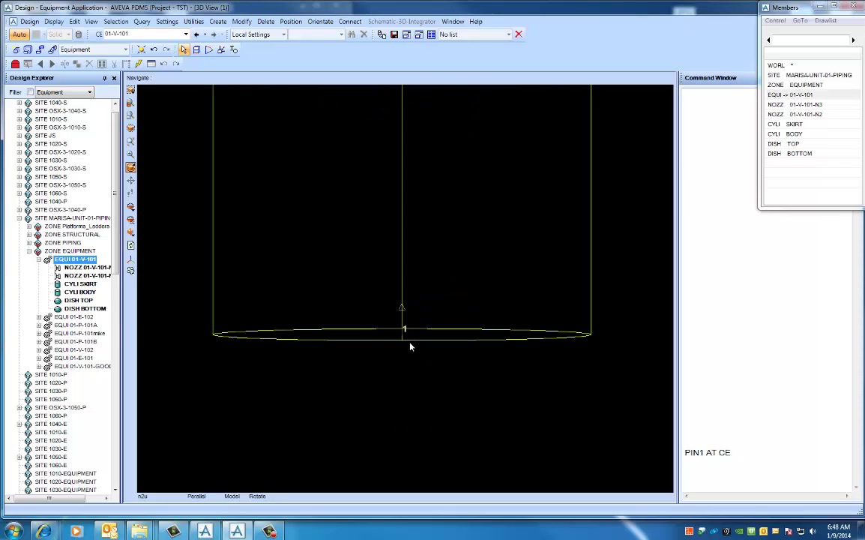
pyautogui.scroll(-5, 408, 342)
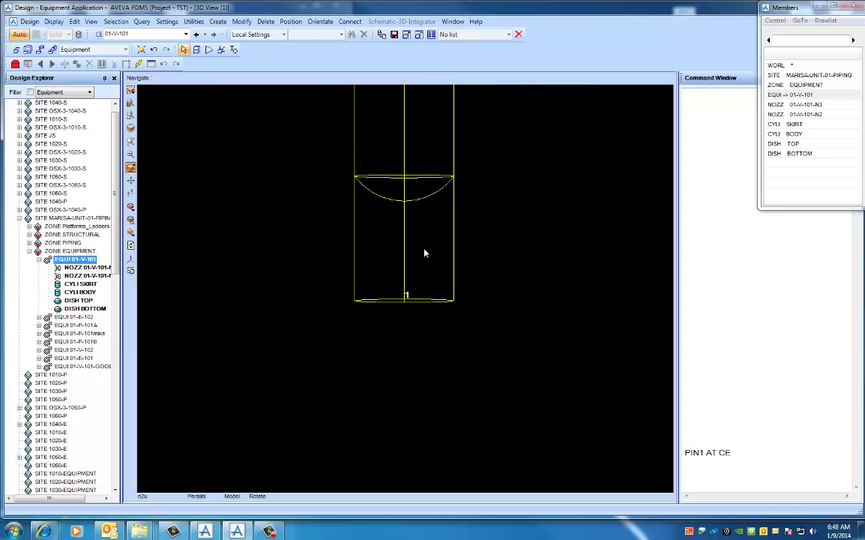
pyautogui.scroll(-3, 422, 232)
pyautogui.moveTo(402, 201); pyautogui.dragTo(417, 328, button='middle')
# Query the position of PIN1, then the position and orientation of the current element 01-V-101.
pyautogui.click(702, 474)
pyautogui.write('Q POS PIN1')
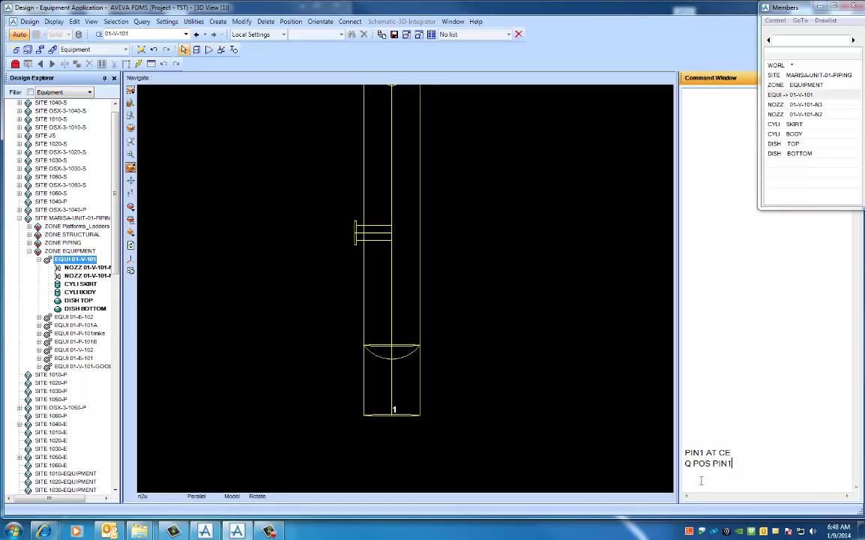
pyautogui.press('Return')
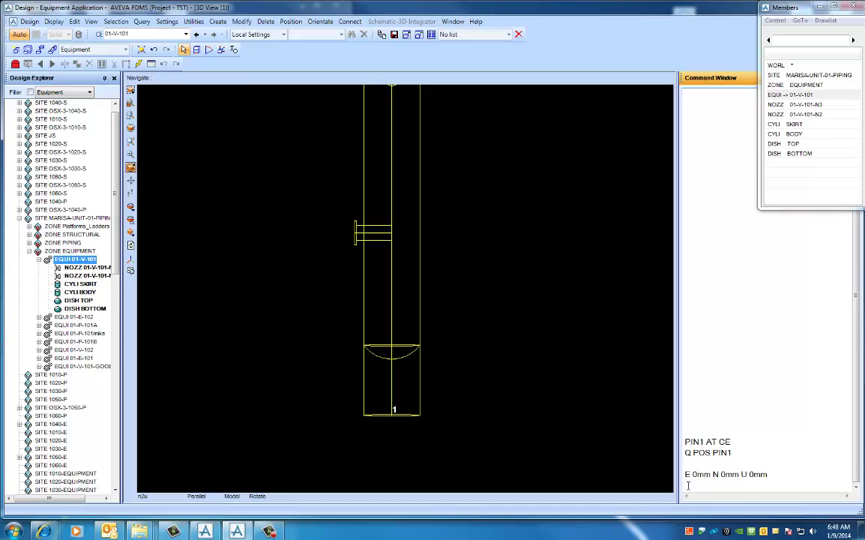
pyautogui.write('Q POS CE')
pyautogui.press('Return')
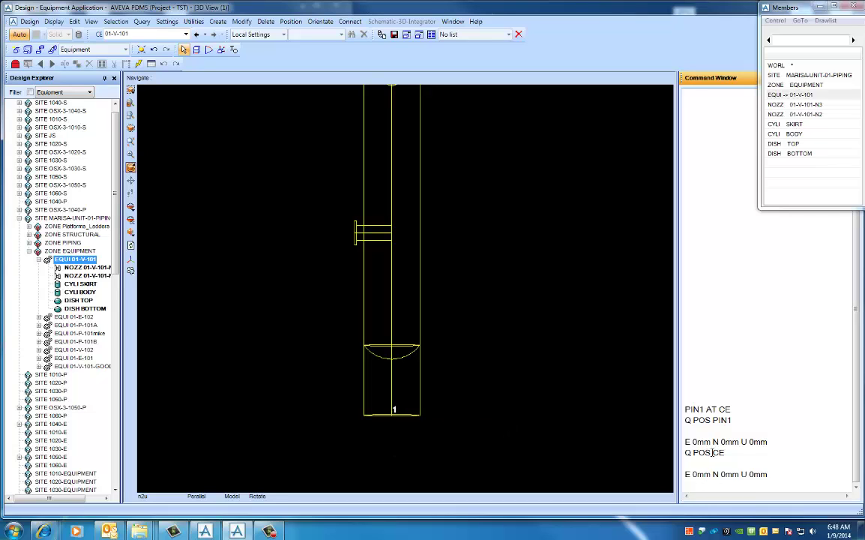
pyautogui.write('Q ORI')
pyautogui.write('CE')
pyautogui.press('Return')
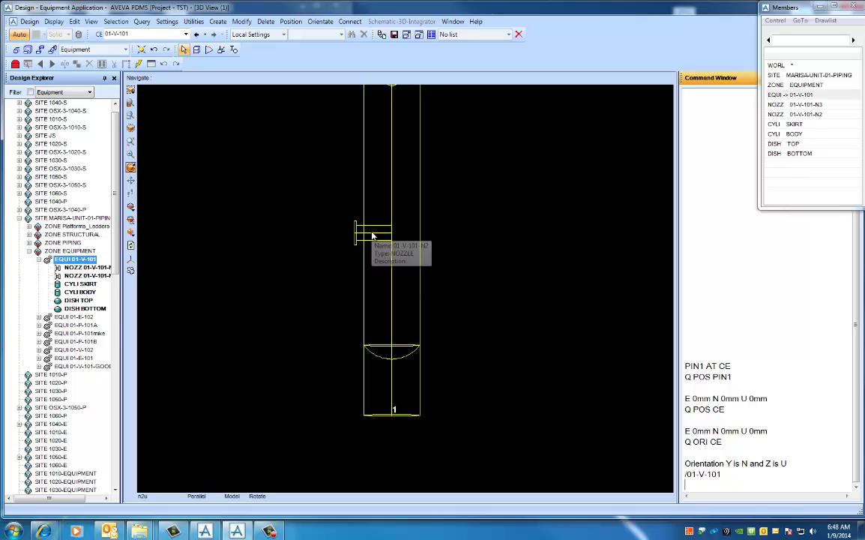
# Begin a new cylinder primitive under equipment 01-V-101 and set its height to 50.8 mm.
pyautogui.click(801, 115)
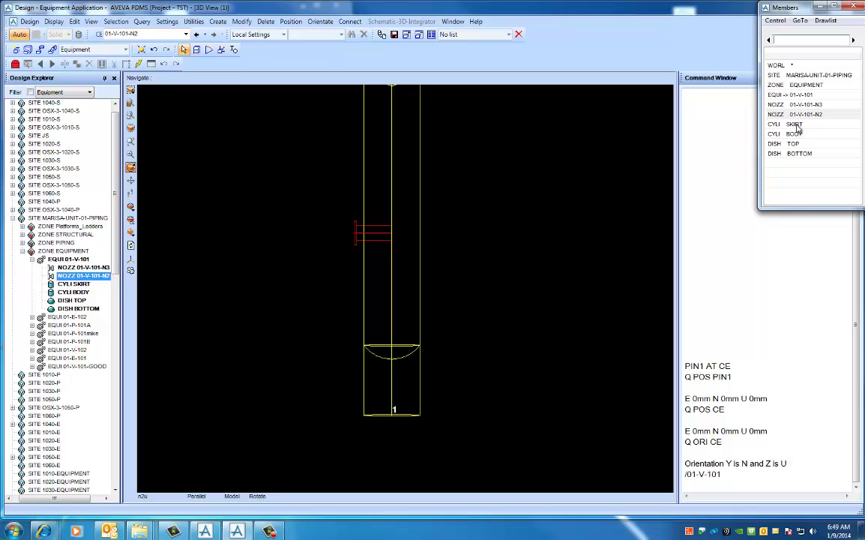
pyautogui.click(794, 95)
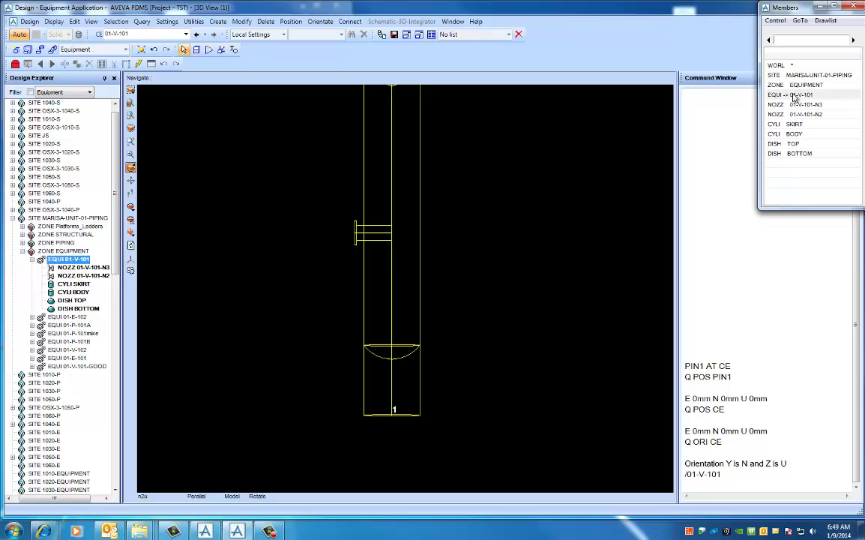
pyautogui.click(218, 23)
pyautogui.moveTo(219, 32)
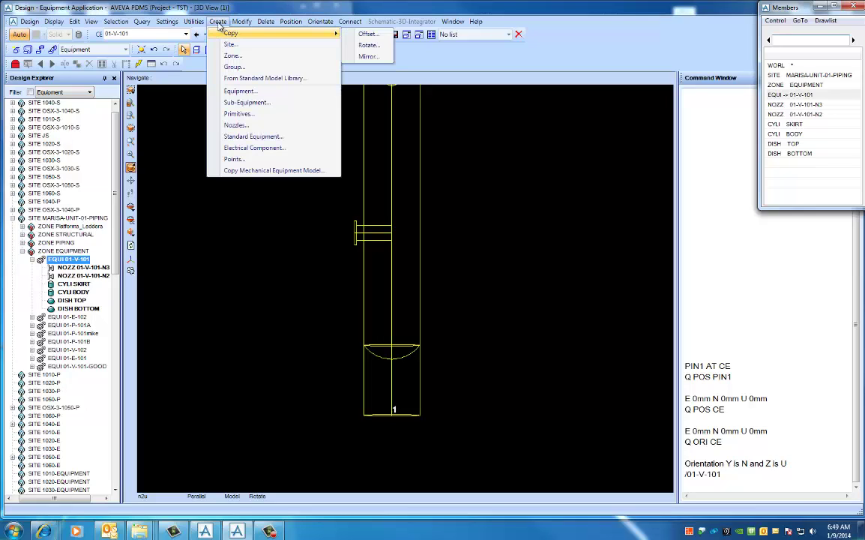
pyautogui.click(218, 114)
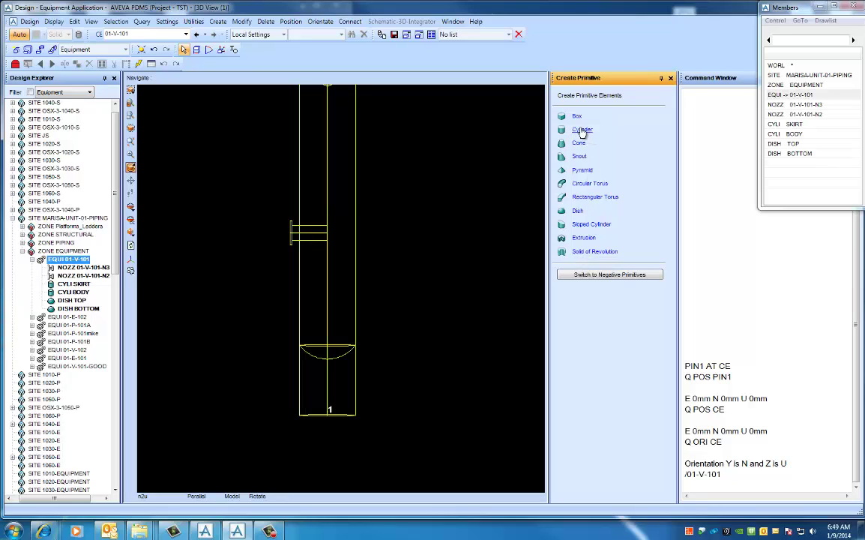
pyautogui.click(583, 131)
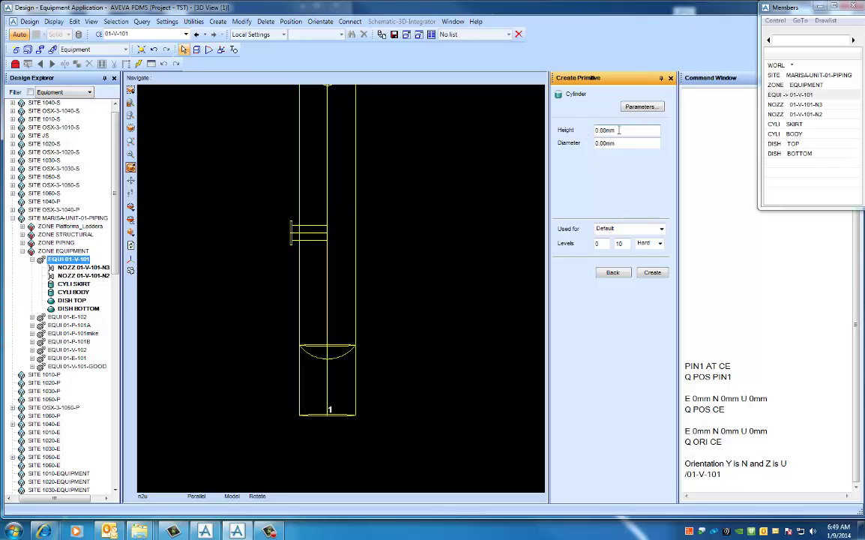
pyautogui.moveTo(619, 130); pyautogui.dragTo(592, 132)
pyautogui.write('50')
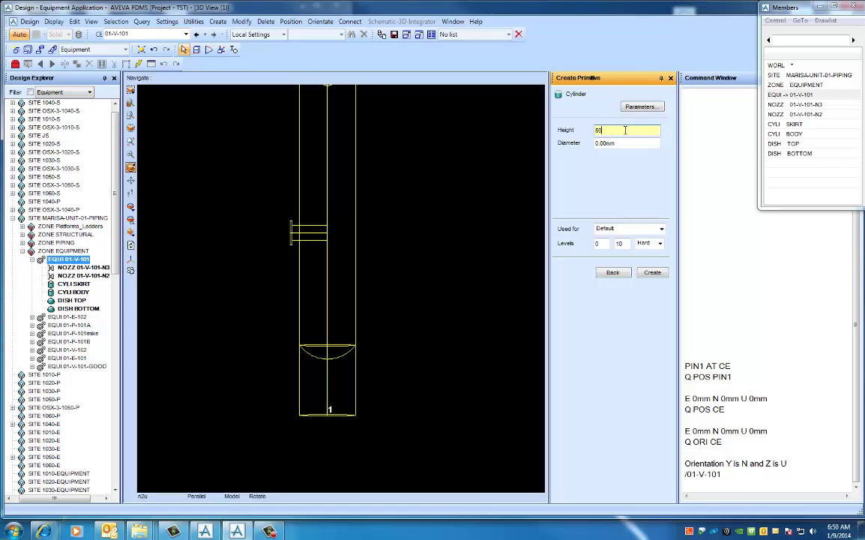
pyautogui.write('.8')
pyautogui.press('Return')
# Set the cylinder's diameter to 1371.6 mm and create it at the vessel origin.
pyautogui.click(618, 142)
pyautogui.doubleClick(618, 142)
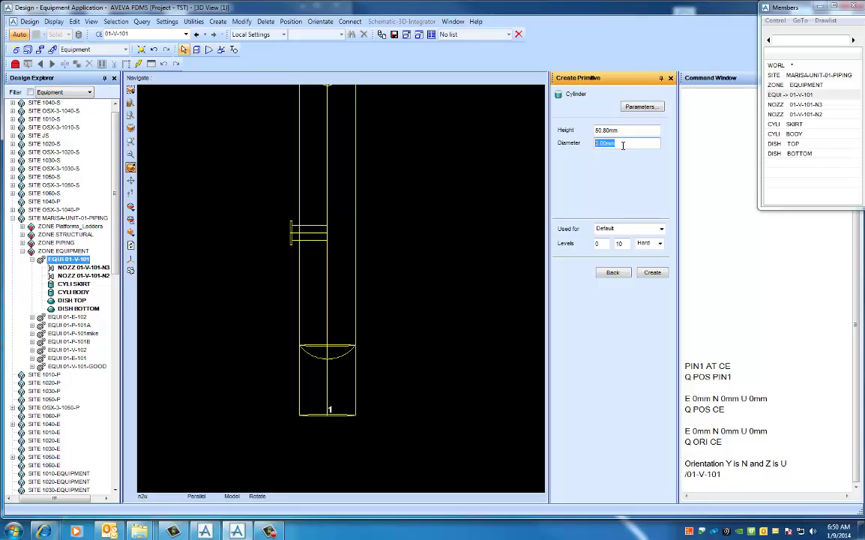
pyautogui.write('1371.6')
pyautogui.press('Return')
pyautogui.click(653, 273)
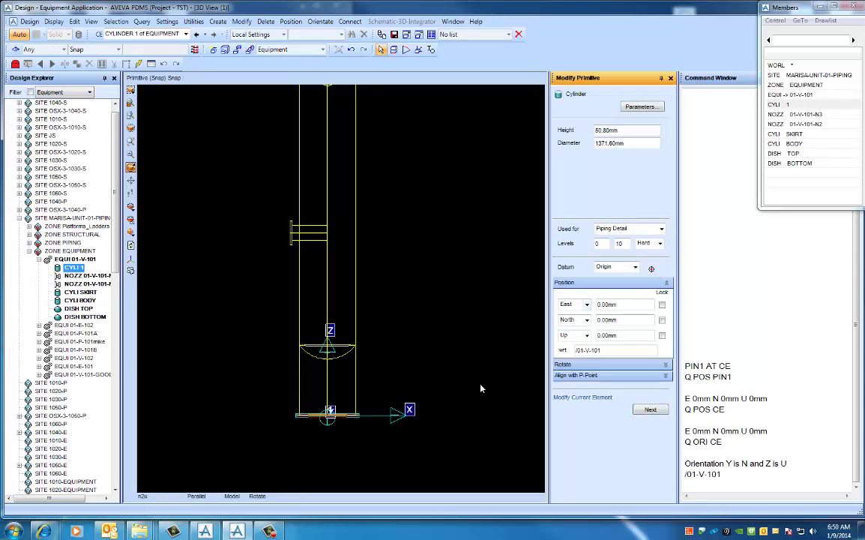
# Set the base cylinder's Up position to 25.4 mm relative to /01-V-101 and finish primitive creation.
pyautogui.moveTo(326, 428); pyautogui.dragTo(339, 293, button='middle')
pyautogui.scroll(5, 353, 300)
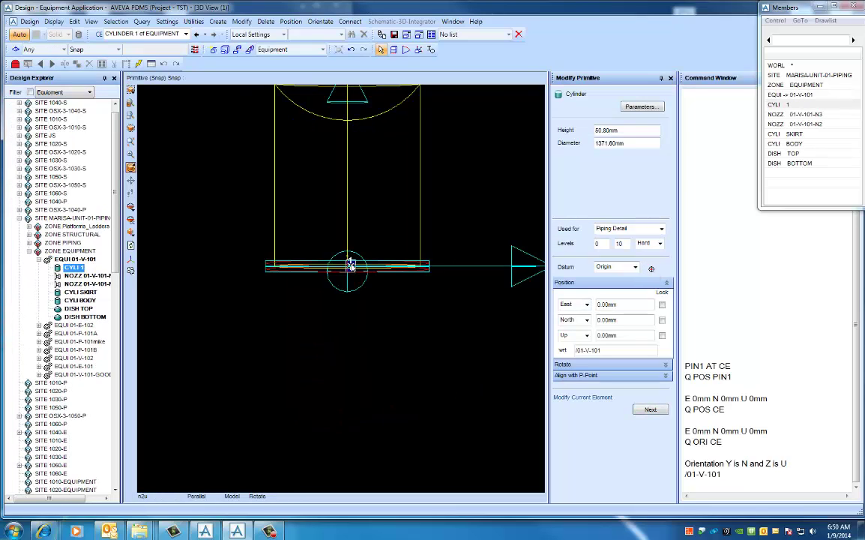
pyautogui.scroll(2, 356, 304)
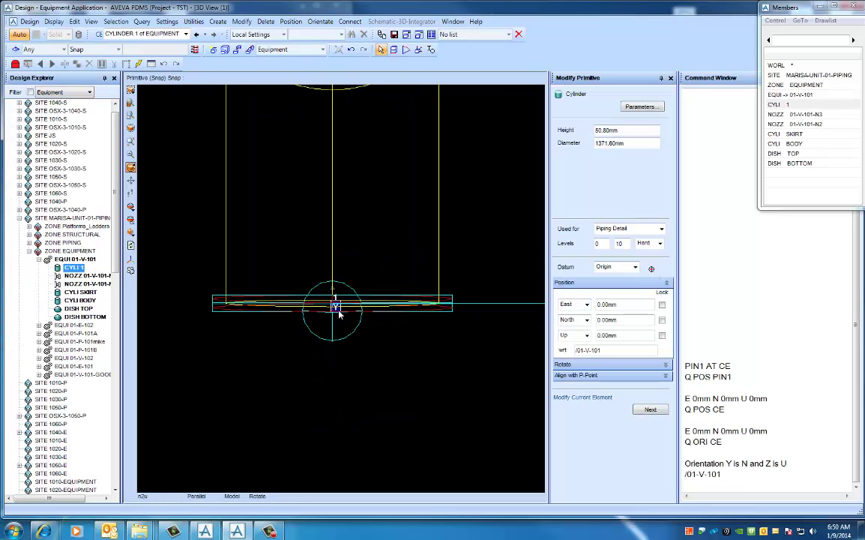
pyautogui.press('Down')
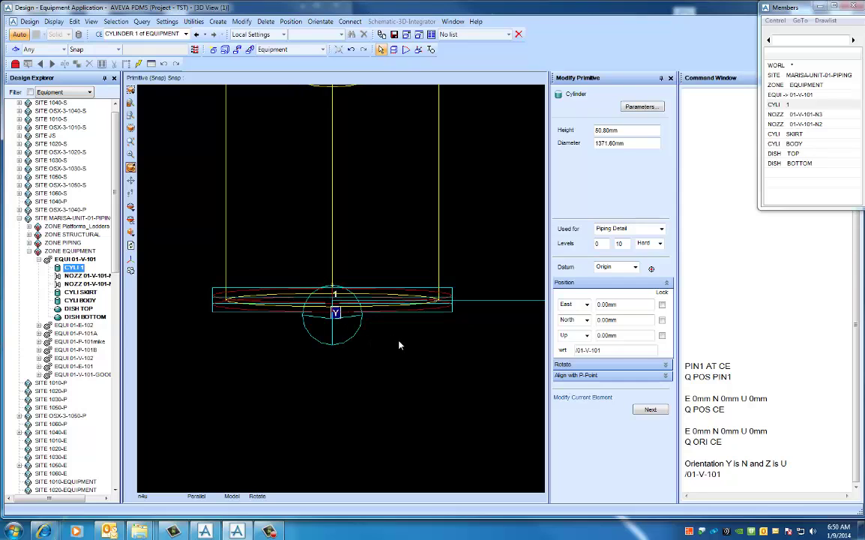
pyautogui.press('Down')
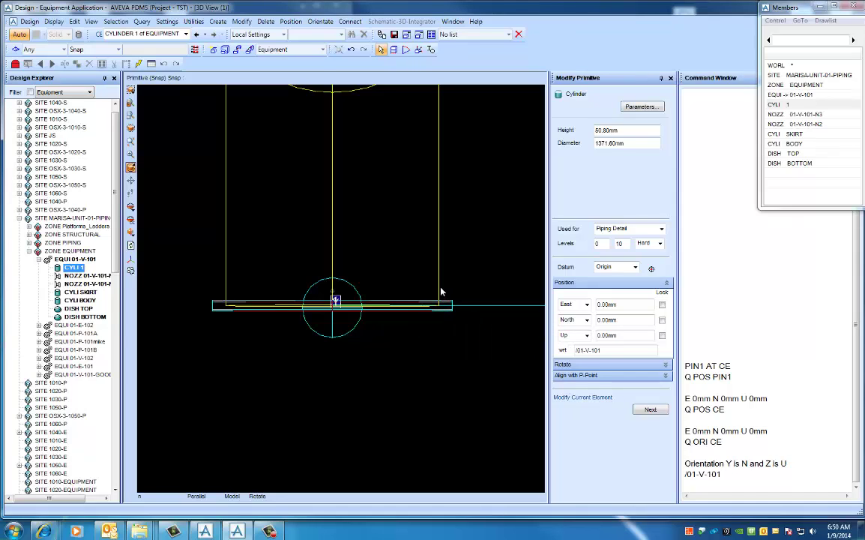
pyautogui.doubleClick(624, 336)
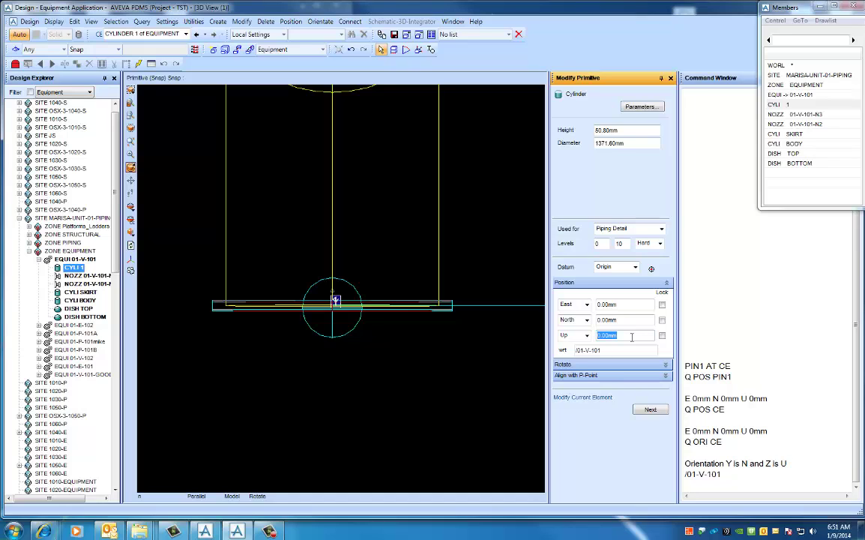
pyautogui.write('25.4')
pyautogui.press('Return')
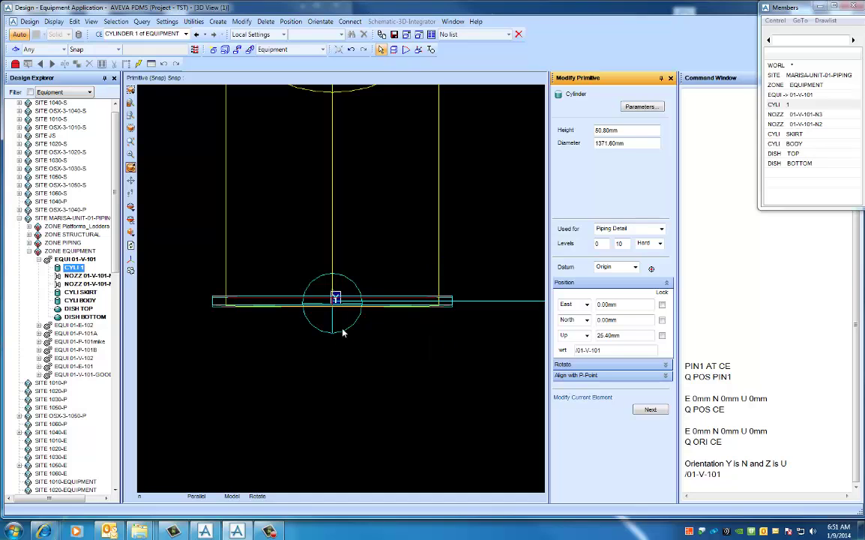
pyautogui.click(651, 411)
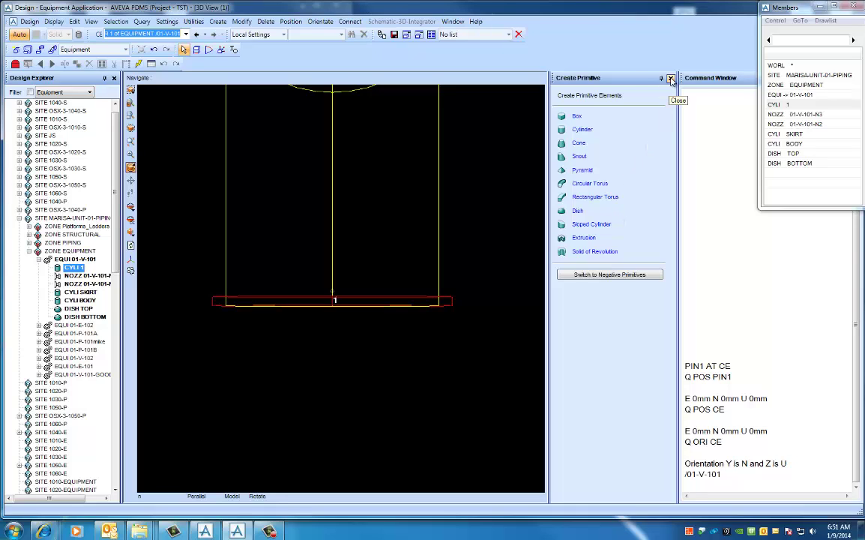
pyautogui.click(672, 79)
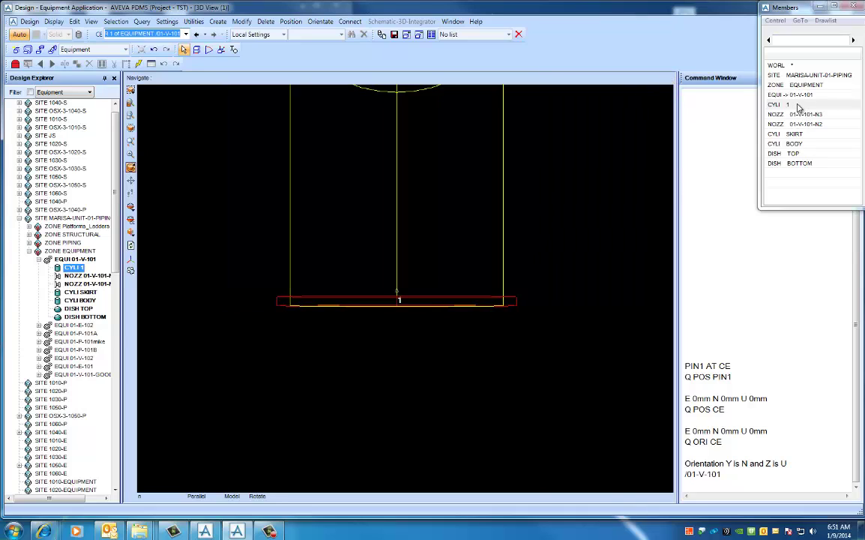
# Name the new base cylinder /V-101-BASE with the NAM command.
pyautogui.click(691, 484)
pyautogui.write('NAM /')
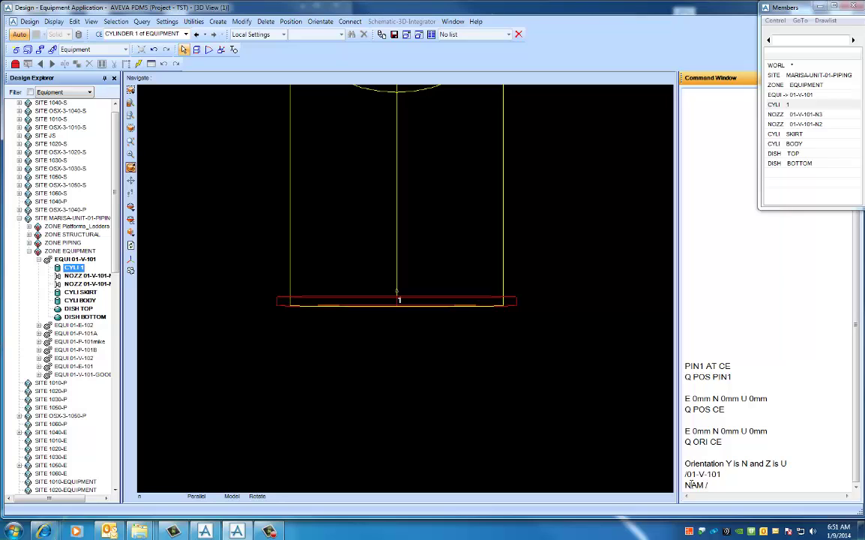
pyautogui.write('V-101-BASE')
pyautogui.press('Return')
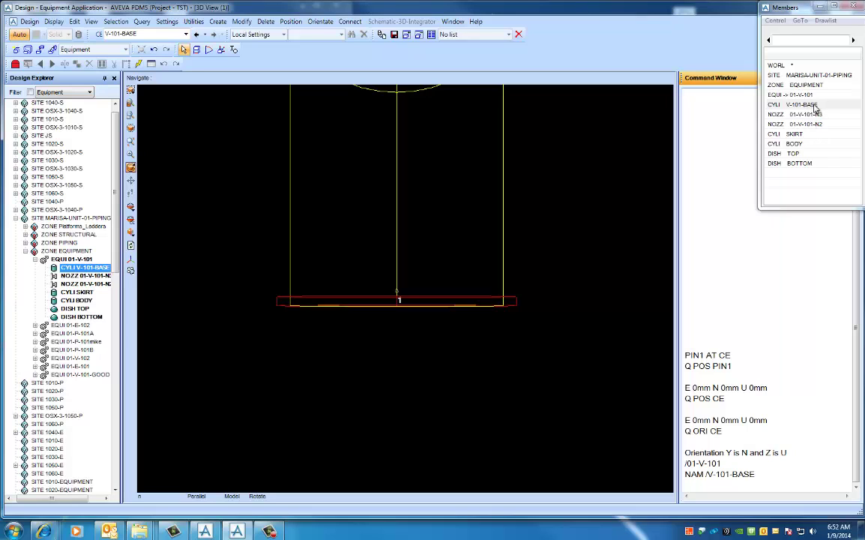
# Begin a new nozzle under equipment 01-V-101 and name it 01-V-101-N5.
pyautogui.click(793, 94)
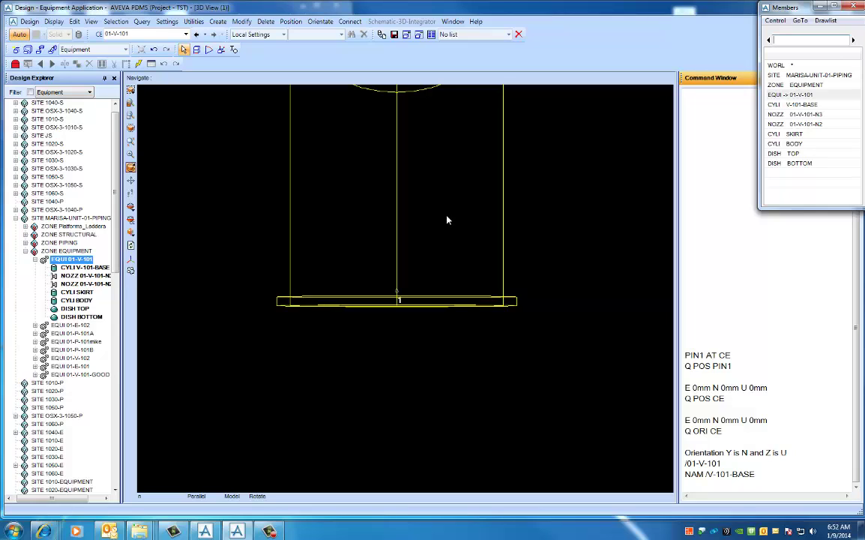
pyautogui.rightClick(562, 235)
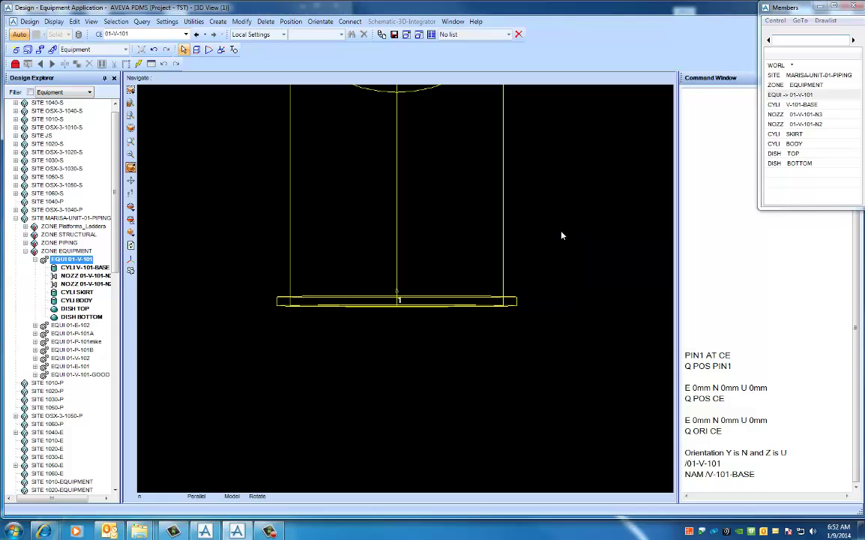
pyautogui.moveTo(598, 308)
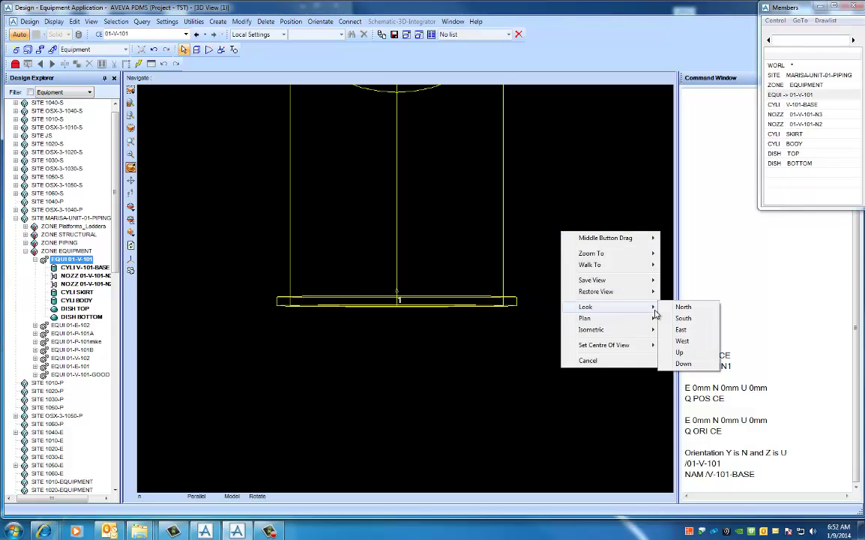
pyautogui.click(683, 364)
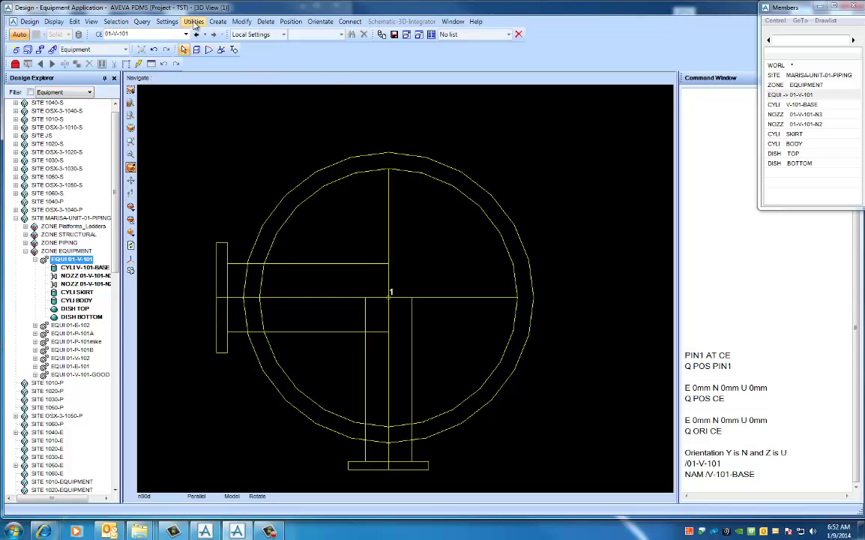
pyautogui.click(217, 21)
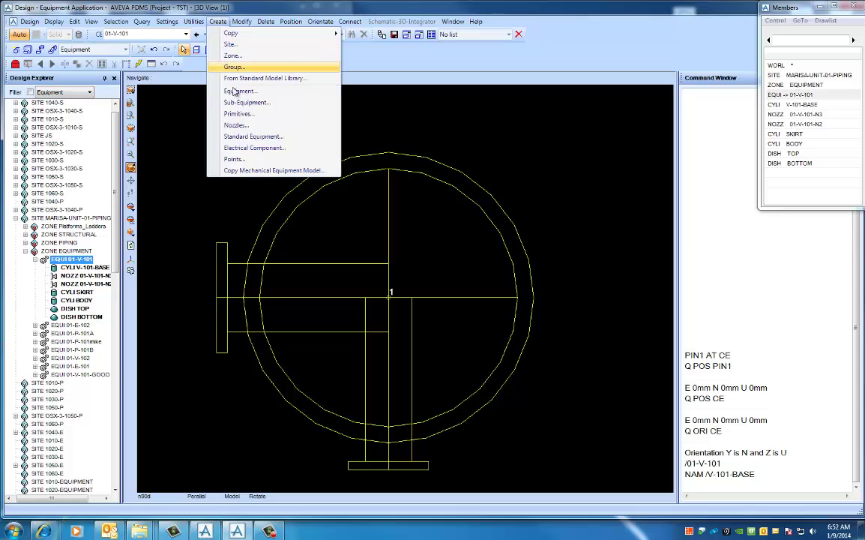
pyautogui.click(236, 127)
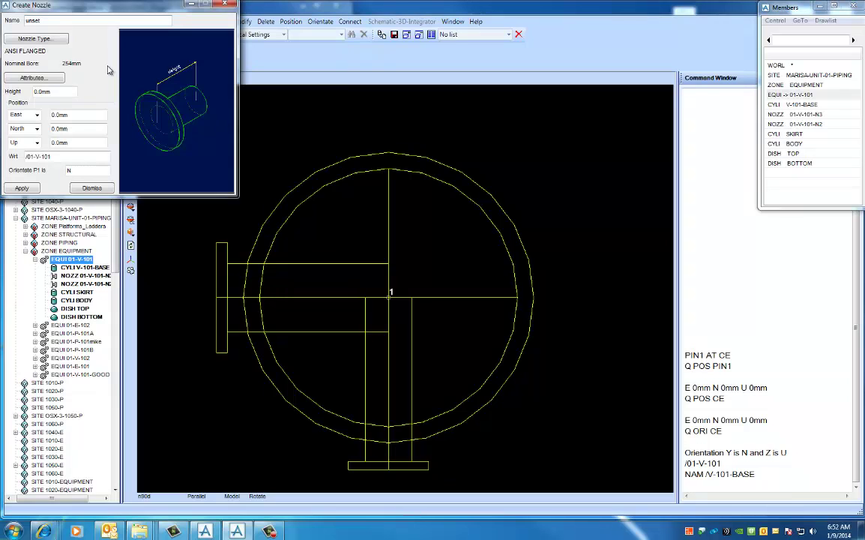
pyautogui.click(50, 21)
pyautogui.moveTo(49, 21); pyautogui.dragTo(23, 23)
pyautogui.write('01-V-1')
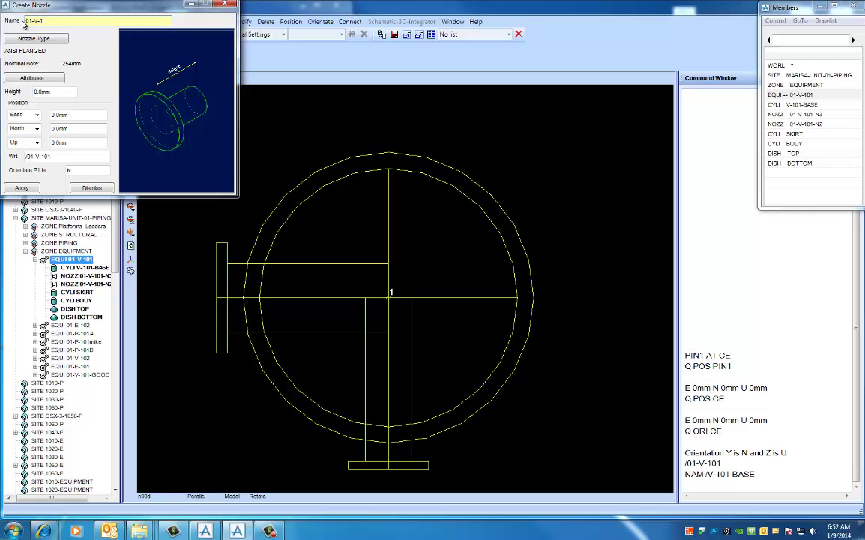
pyautogui.write('01-N5')
pyautogui.press('Tab')
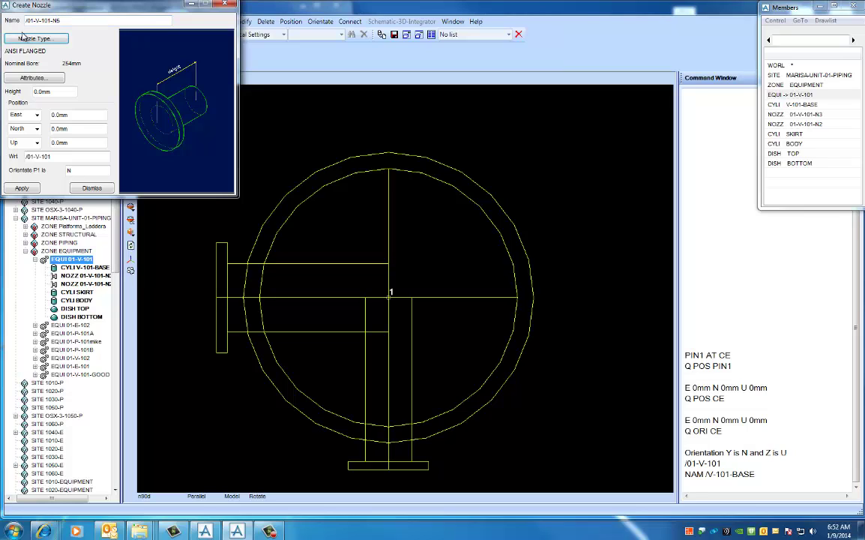
# Set the new nozzle's type to specification 300# RF, ANSI FLANGED, with a 254 mm nominal bore.
pyautogui.click(34, 38)
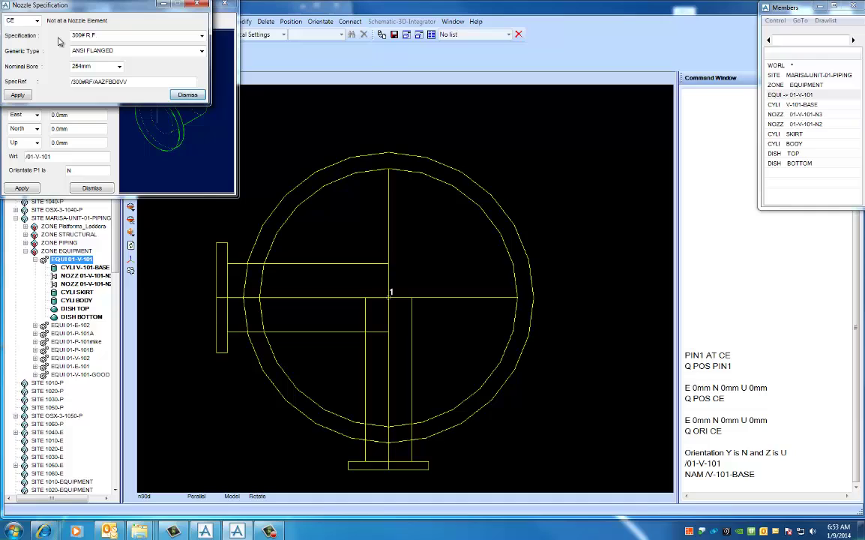
pyautogui.click(185, 36)
pyautogui.click(99, 47)
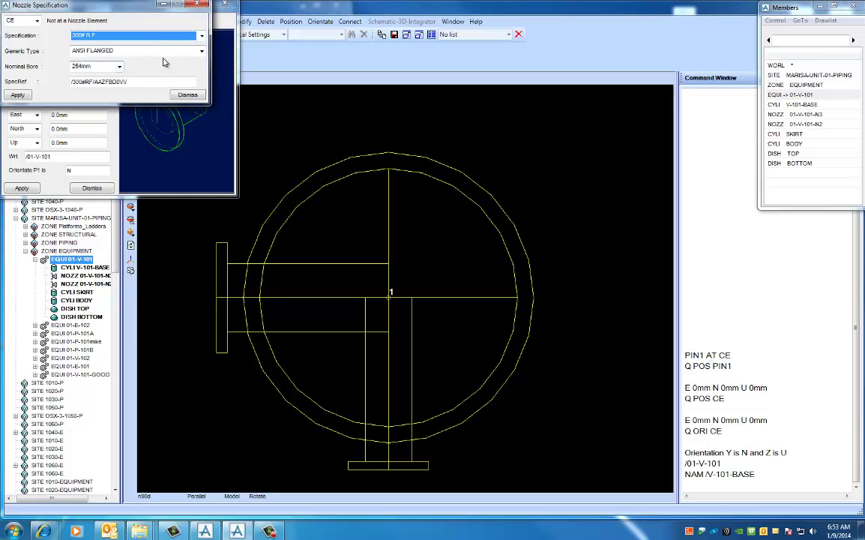
pyautogui.click(119, 67)
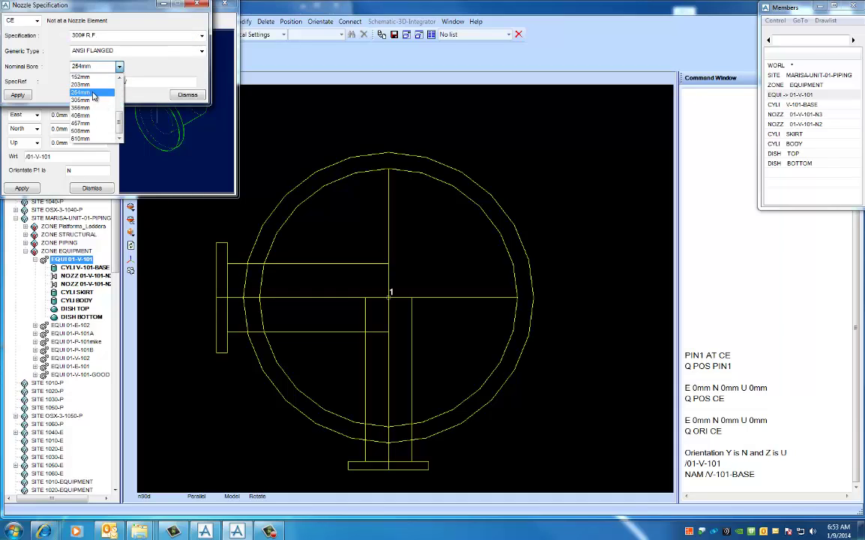
pyautogui.click(94, 93)
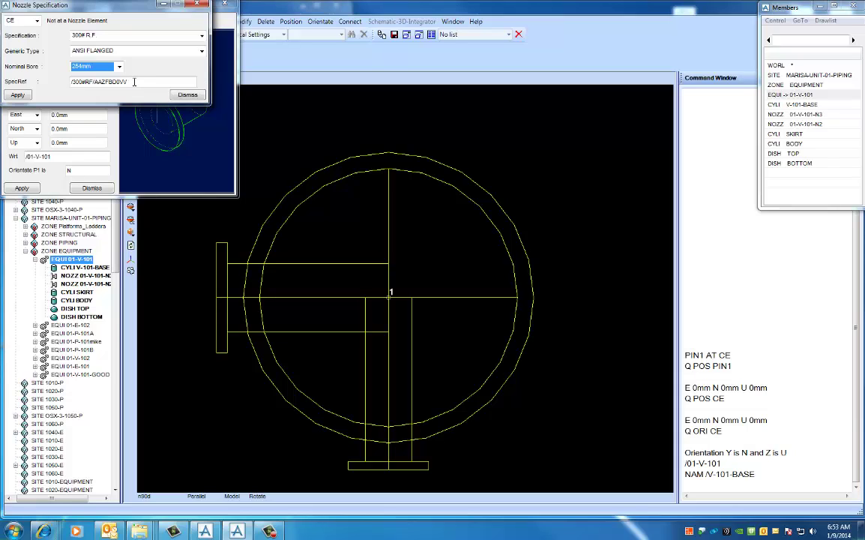
pyautogui.click(18, 96)
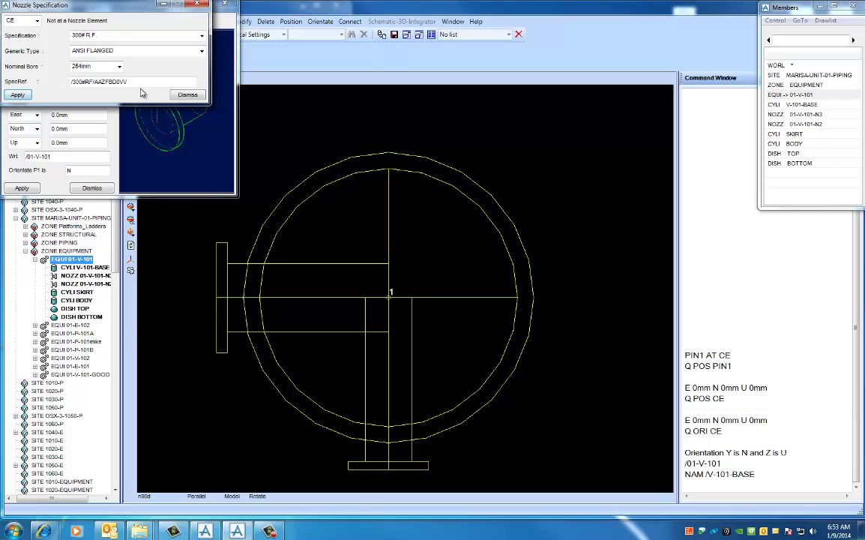
pyautogui.click(189, 96)
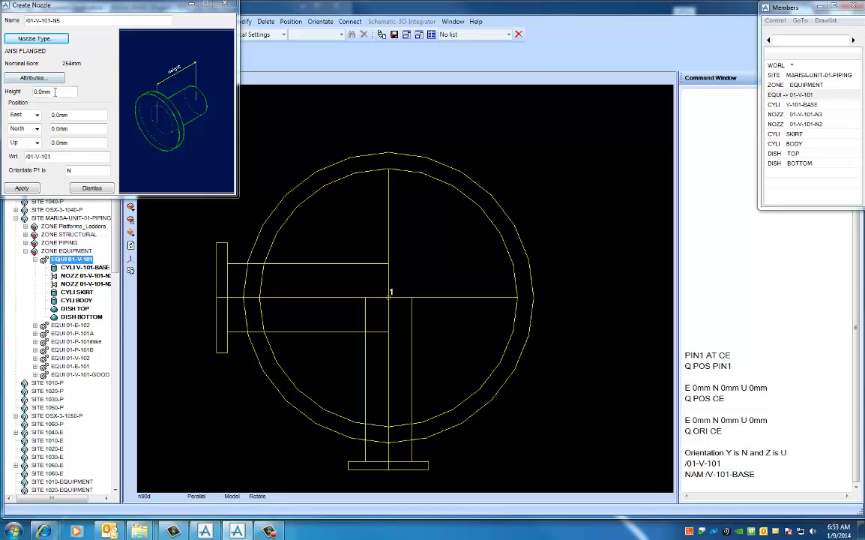
# Set the nozzle's height to 812.8 mm and its Up position to 12192 mm relative to /01-V-101, and create it.
pyautogui.moveTo(55, 91); pyautogui.dragTo(25, 92)
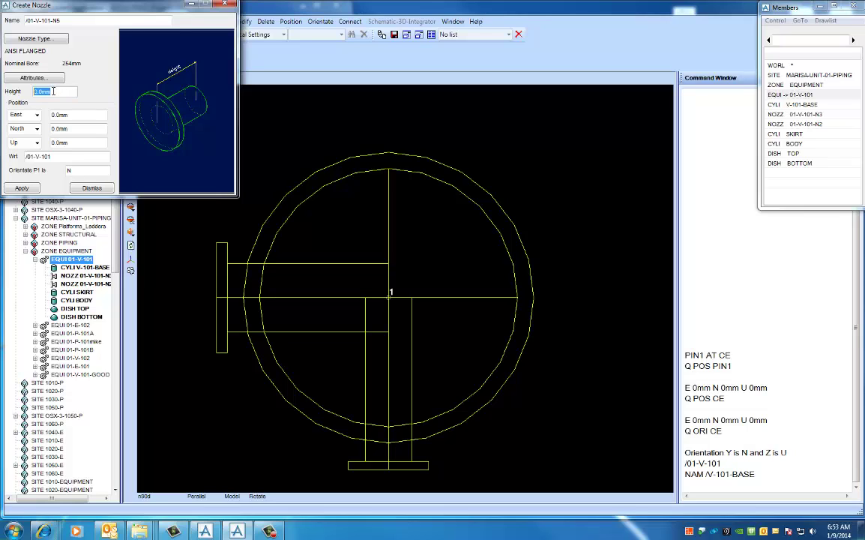
pyautogui.write('812.8mm')
pyautogui.doubleClick(75, 142)
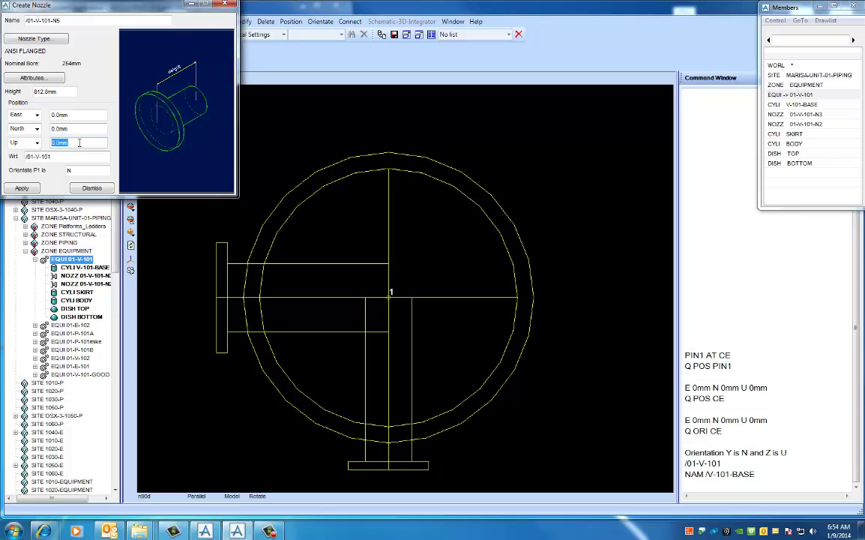
pyautogui.write('12192')
pyautogui.press('Tab')
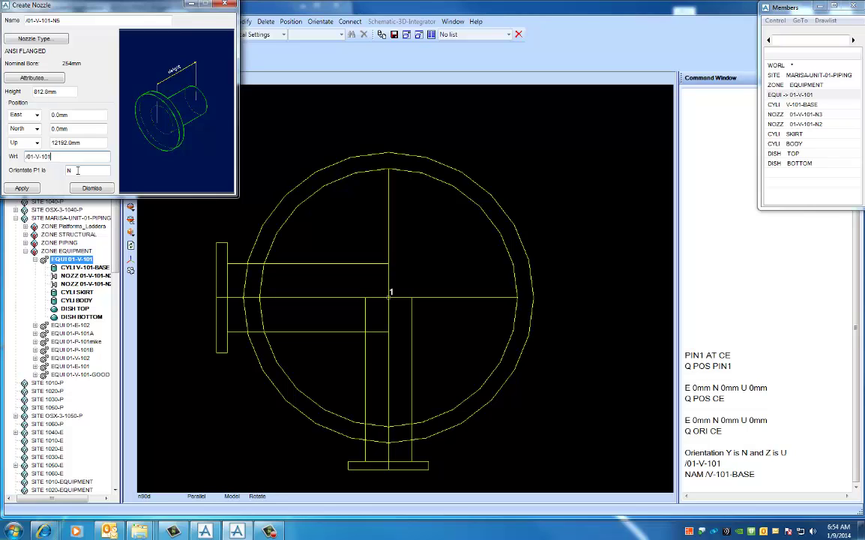
pyautogui.click(30, 188)
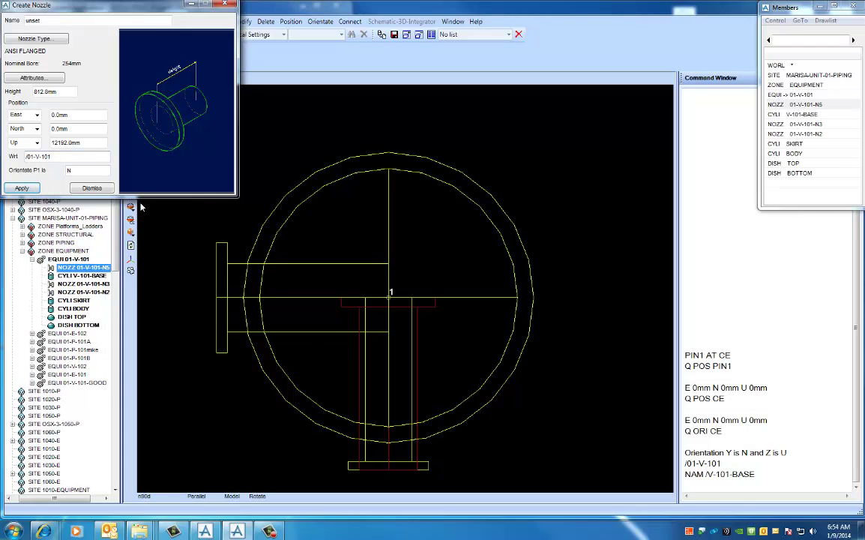
pyautogui.click(86, 188)
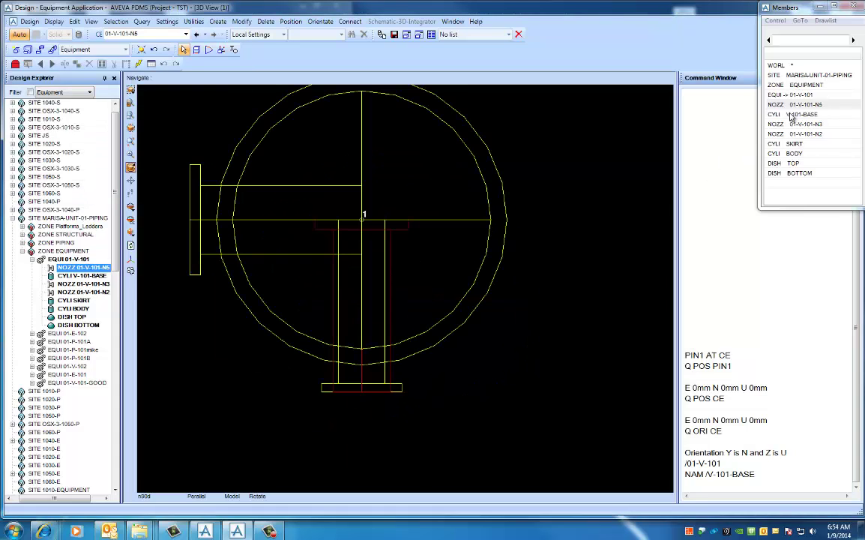
# Move nozzle 01-V-101-N5 north by 812.8 mm with the BY command.
pyautogui.middleClick(402, 232)
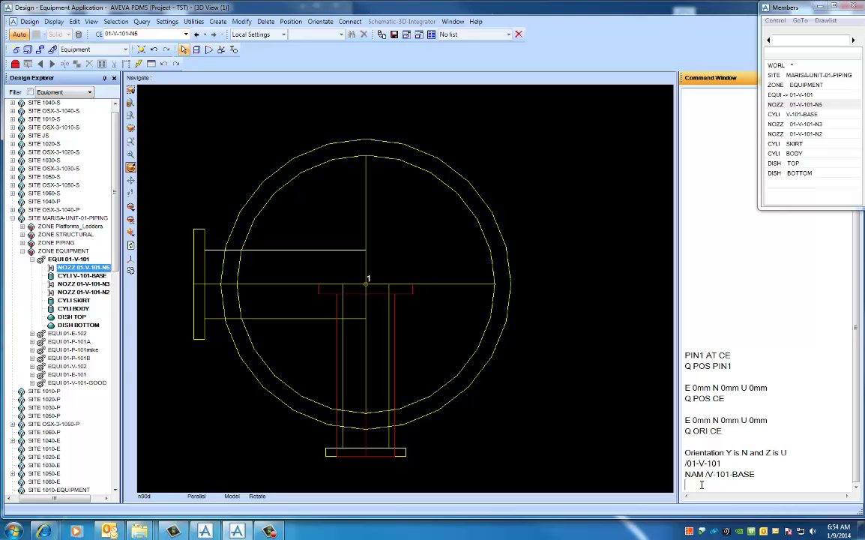
pyautogui.write('BY N')
pyautogui.write(" 2'8")
pyautogui.press('BackSpace')
pyautogui.press('BackSpace')
pyautogui.press('BackSpace')
pyautogui.press('BackSpace')
pyautogui.write('812.8')
pyautogui.press('Return')
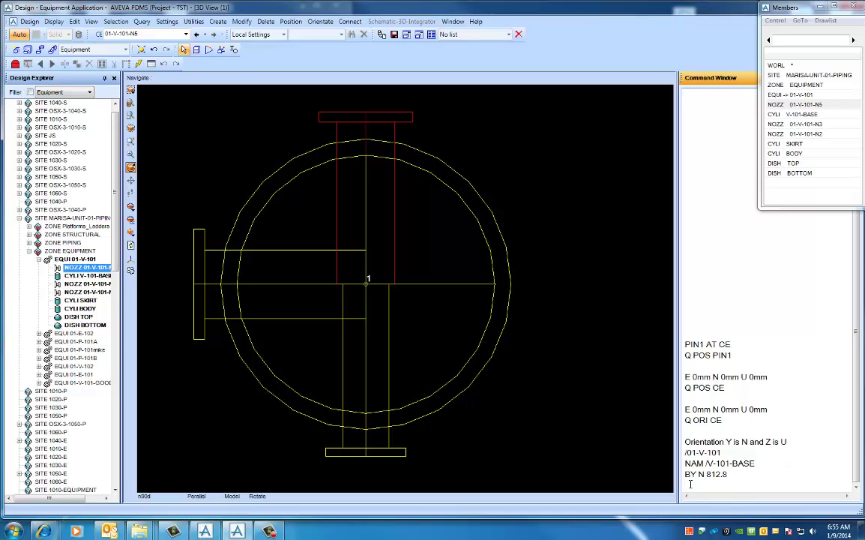
# Rotate nozzle 01-V-101-N5 through PIN1 about D by 45 degrees with the ROT command.
pyautogui.write('ROT THR PIN1 ABOUT D BY 45')
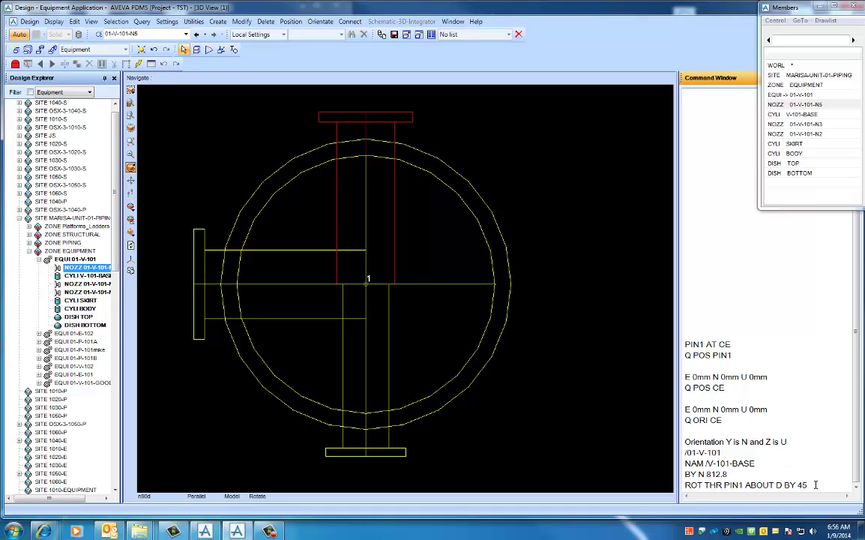
pyautogui.press('Return')
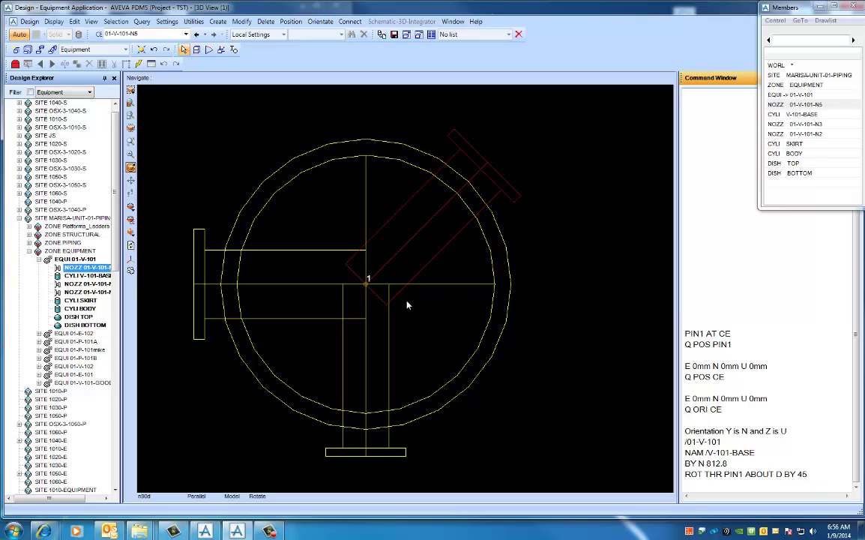
# Check the rotated nozzle on the vessel from the Look North view and query its position with Q POS.
pyautogui.scroll(-4, 411, 305)
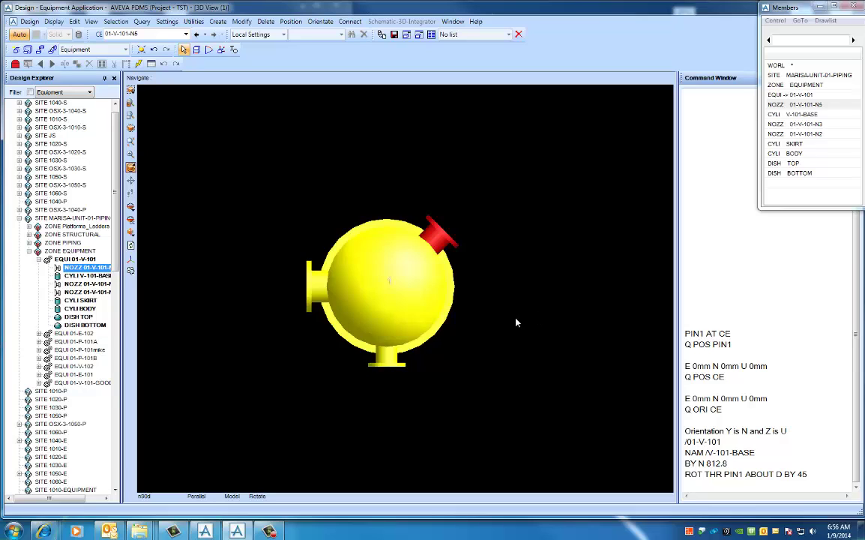
pyautogui.scroll(-2, 510, 317)
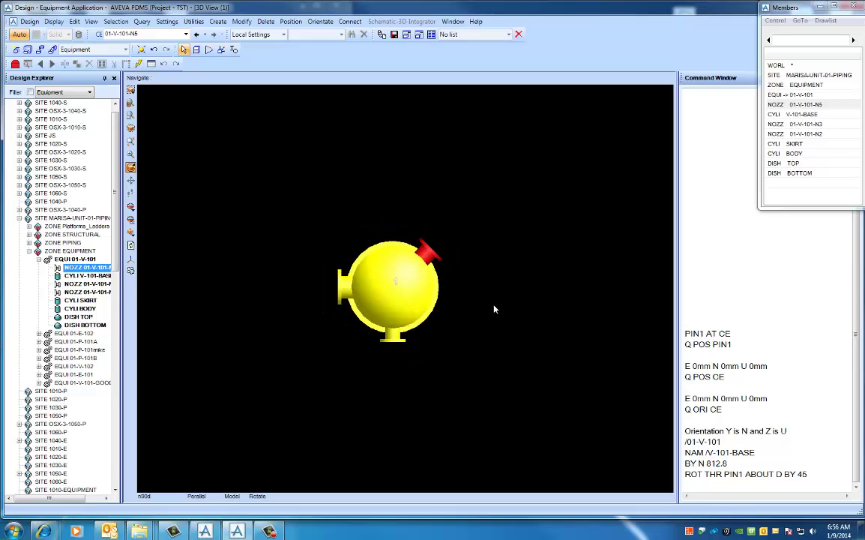
pyautogui.moveTo(483, 344); pyautogui.dragTo(481, 280, button='middle')
pyautogui.rightClick(481, 279)
pyautogui.moveTo(517, 353)
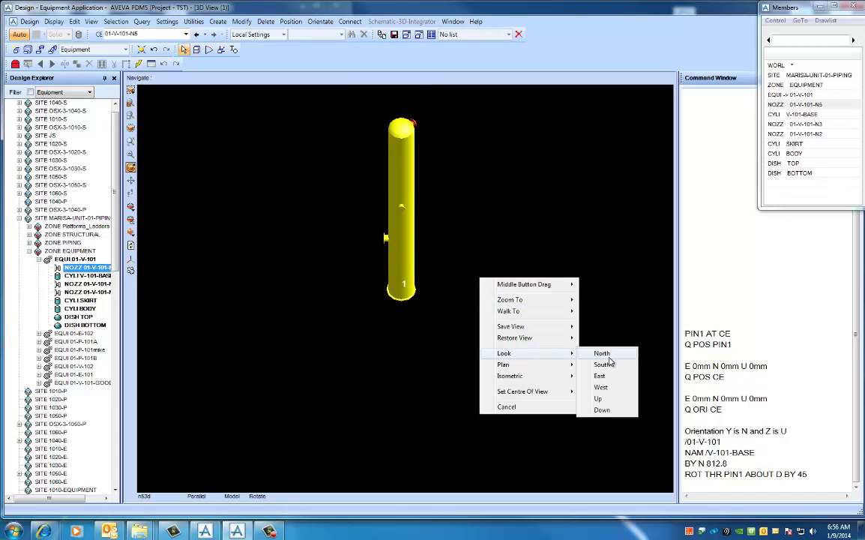
pyautogui.click(602, 354)
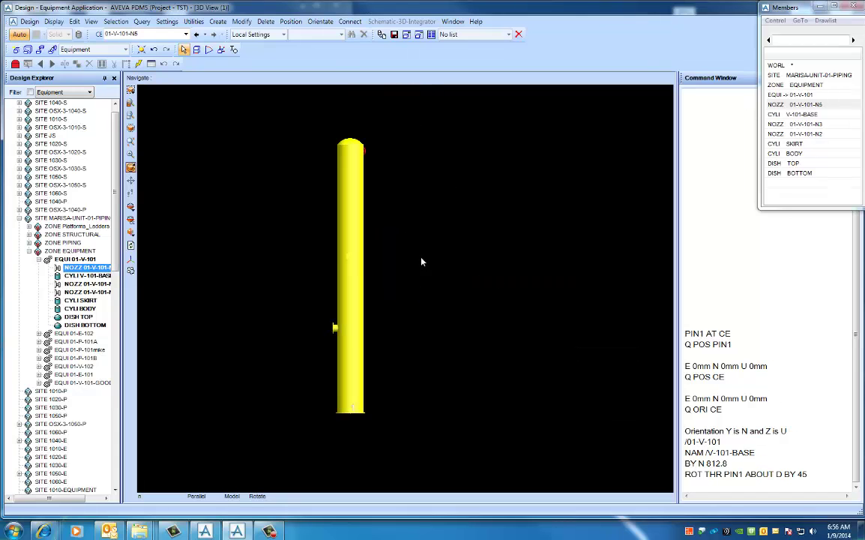
pyautogui.moveTo(417, 273)
pyautogui.mouseDown(button='middle')
pyautogui.moveTo(396, 224)
pyautogui.moveTo(402, 278)
pyautogui.moveTo(425, 274)
pyautogui.moveTo(412, 277)
pyautogui.moveTo(400, 245)
pyautogui.mouseUp(button='middle')
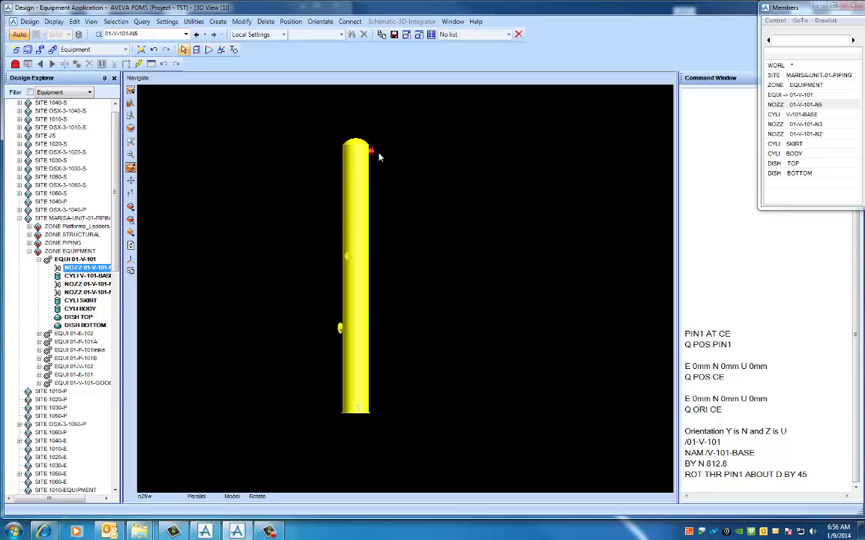
pyautogui.click(798, 104)
pyautogui.click(725, 499)
pyautogui.write('Q POS')
pyautogui.press('Return')
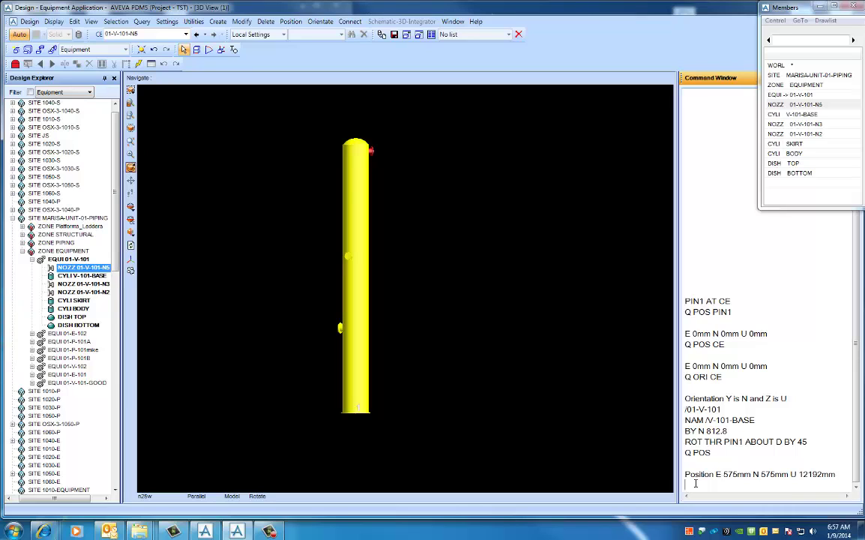
# Save the work on the equipment model and confirm the savework.
pyautogui.click(394, 36)
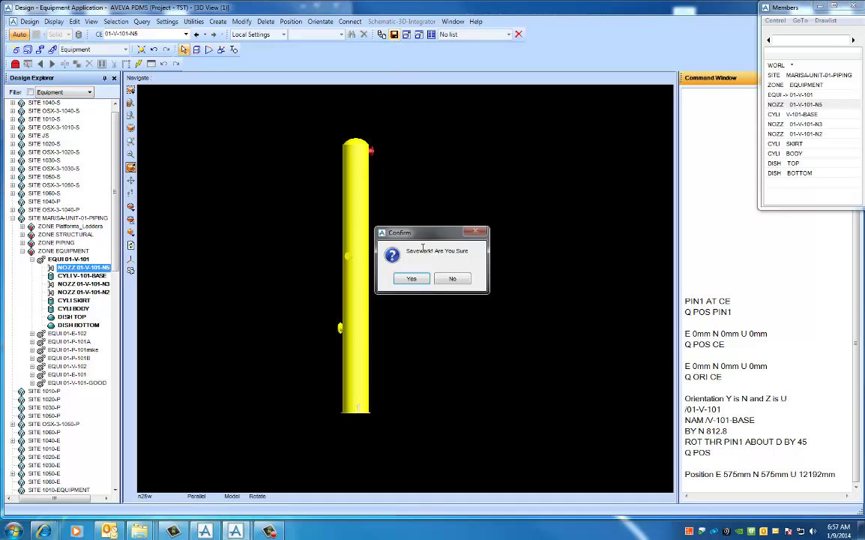
pyautogui.click(415, 277)
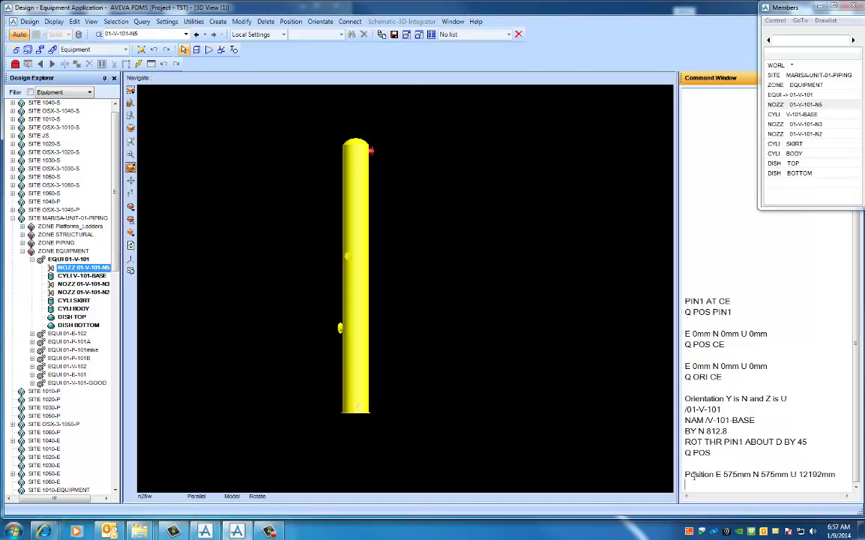